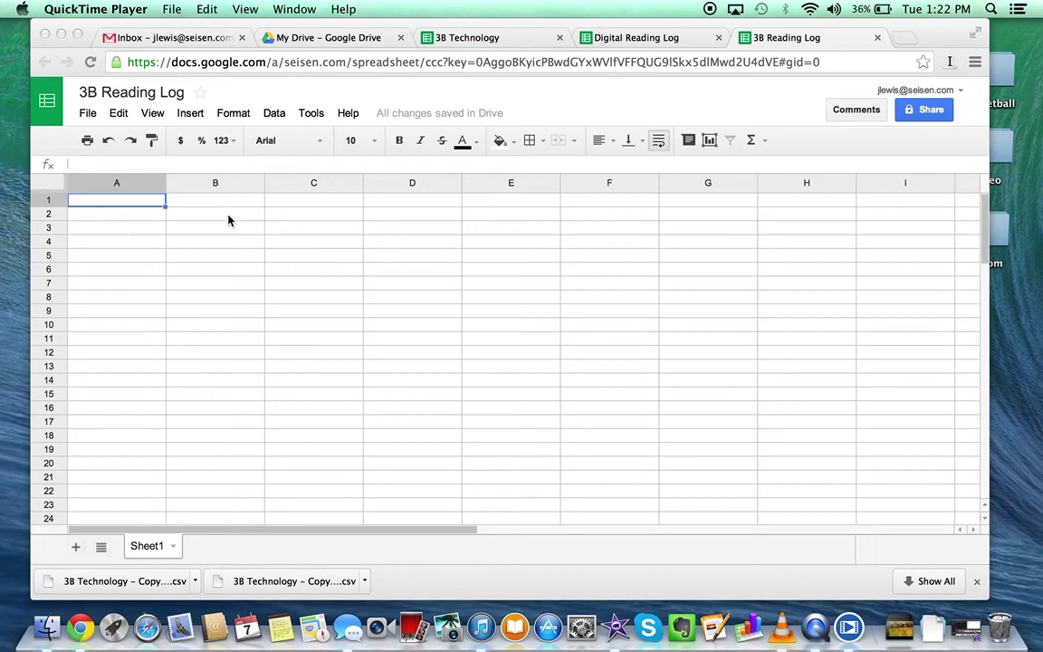
# - Review who has access to the spreadsheet in its sharing settings, then close them
pyautogui.click(921, 116)
pyautogui.click(922, 116)
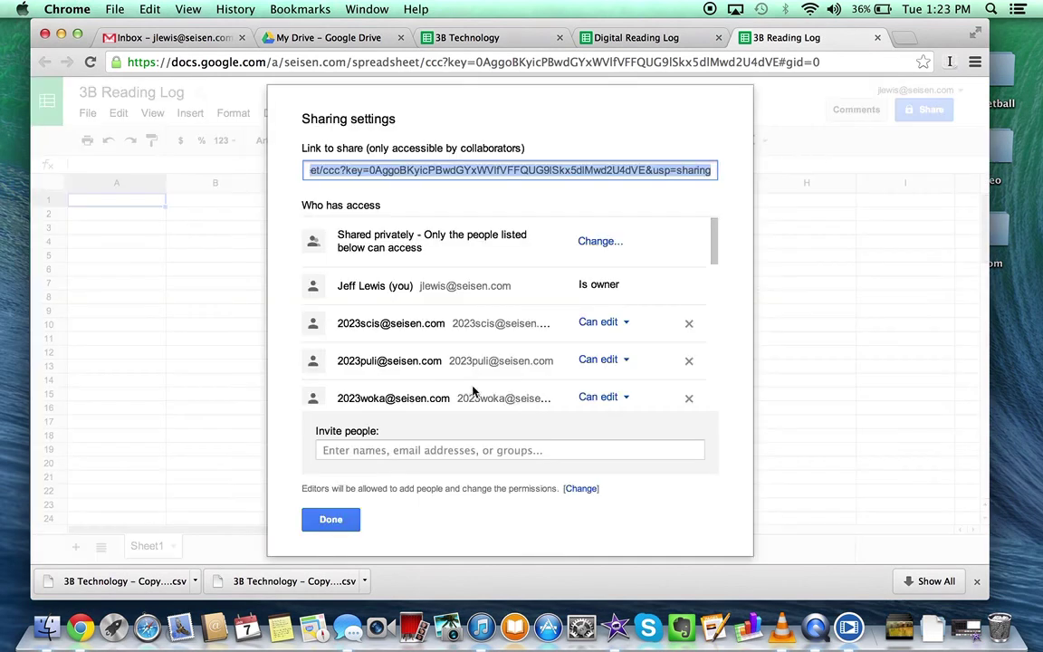
pyautogui.click(331, 521)
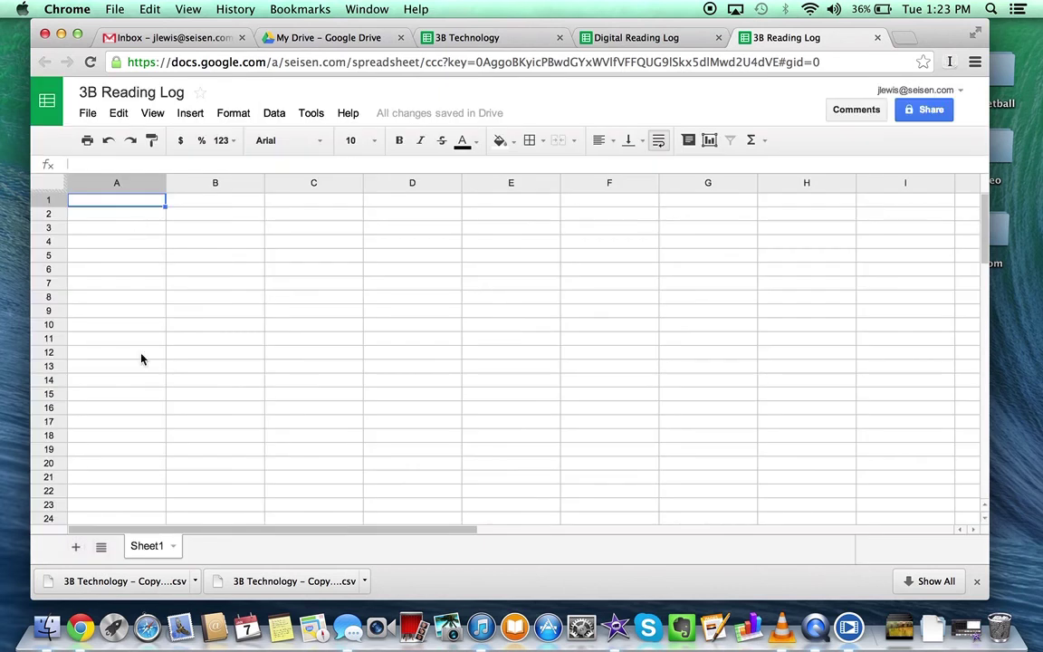
# - Rename Sheet1 as "template"
pyautogui.click(172, 545)
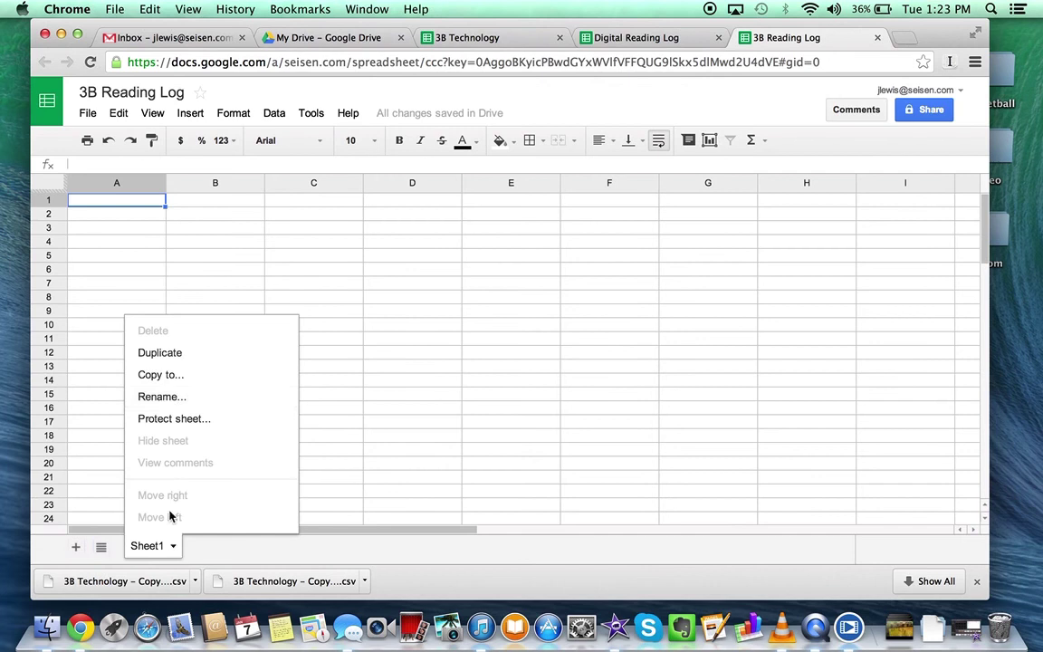
pyautogui.click(168, 398)
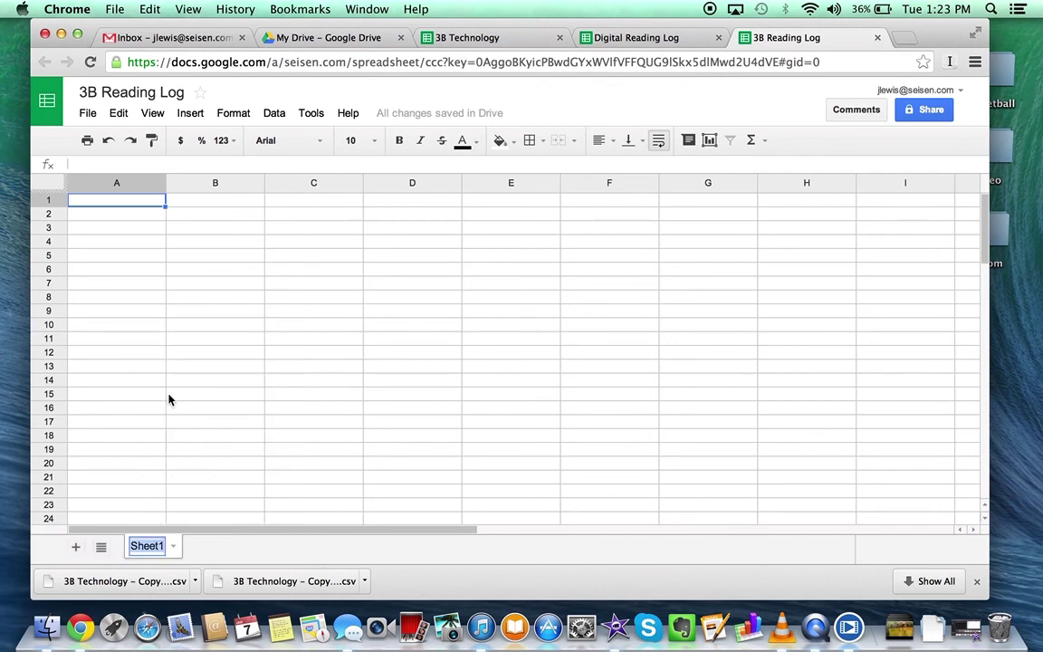
pyautogui.write('template')
pyautogui.press('Return')
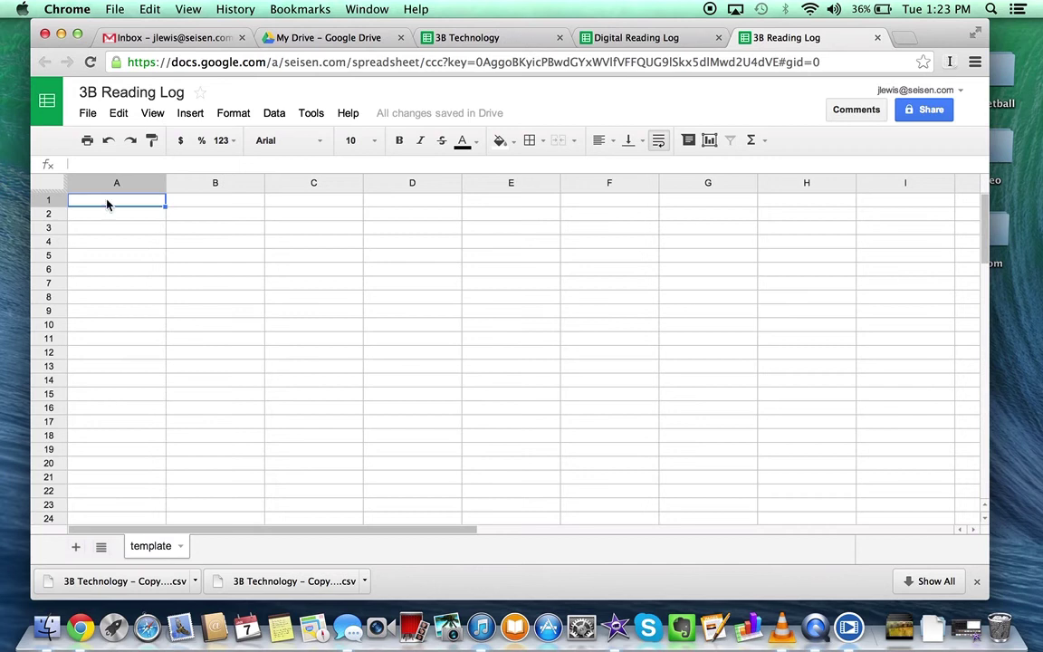
# - Enter the headings Date, Title, Author and Pages Read in cells A1 to D1
pyautogui.click(131, 205)
pyautogui.write('Date')
pyautogui.press('Tab')
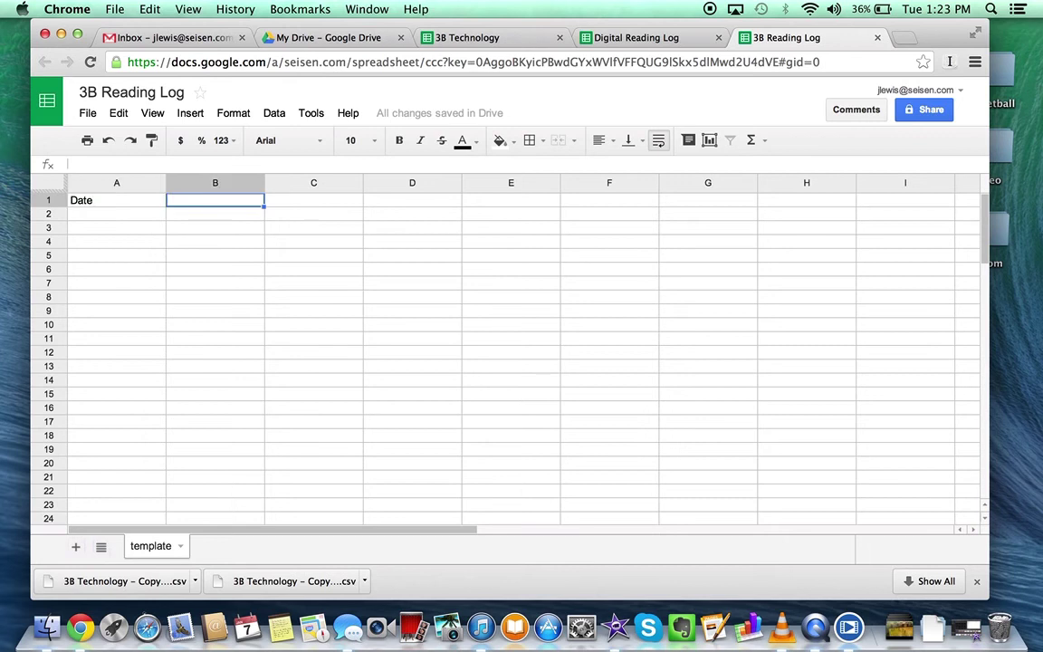
pyautogui.write('Title')
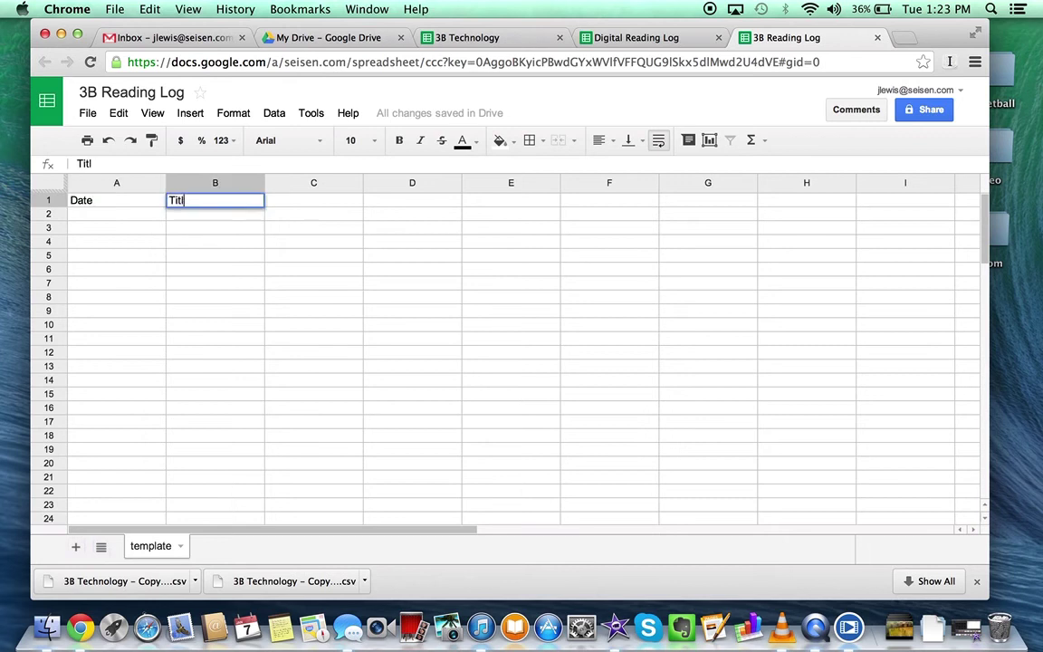
pyautogui.press('Tab')
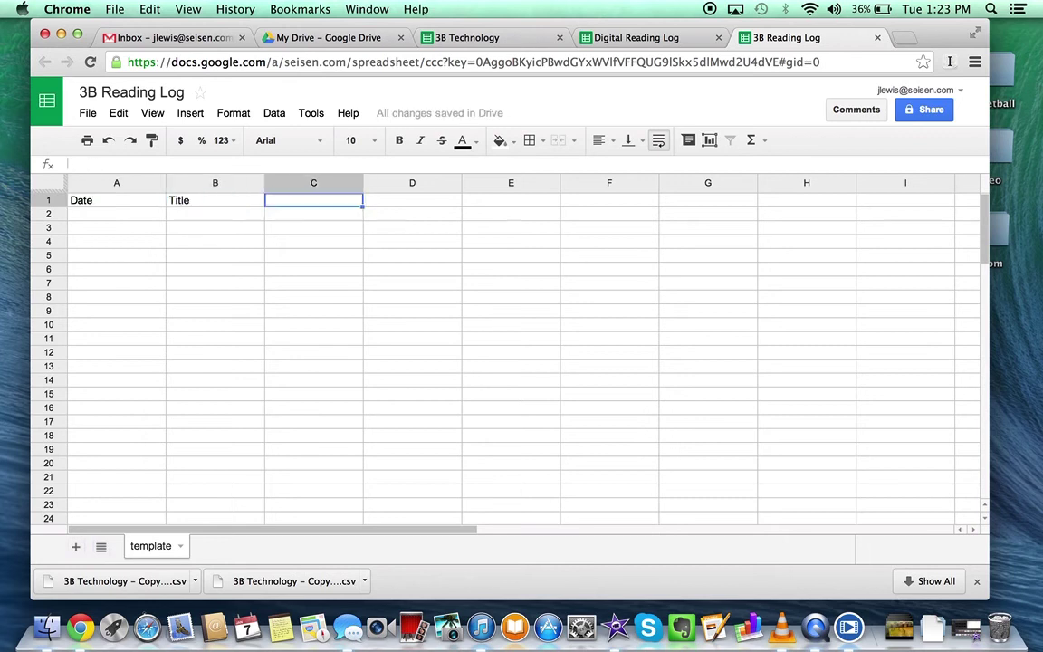
pyautogui.write('Author')
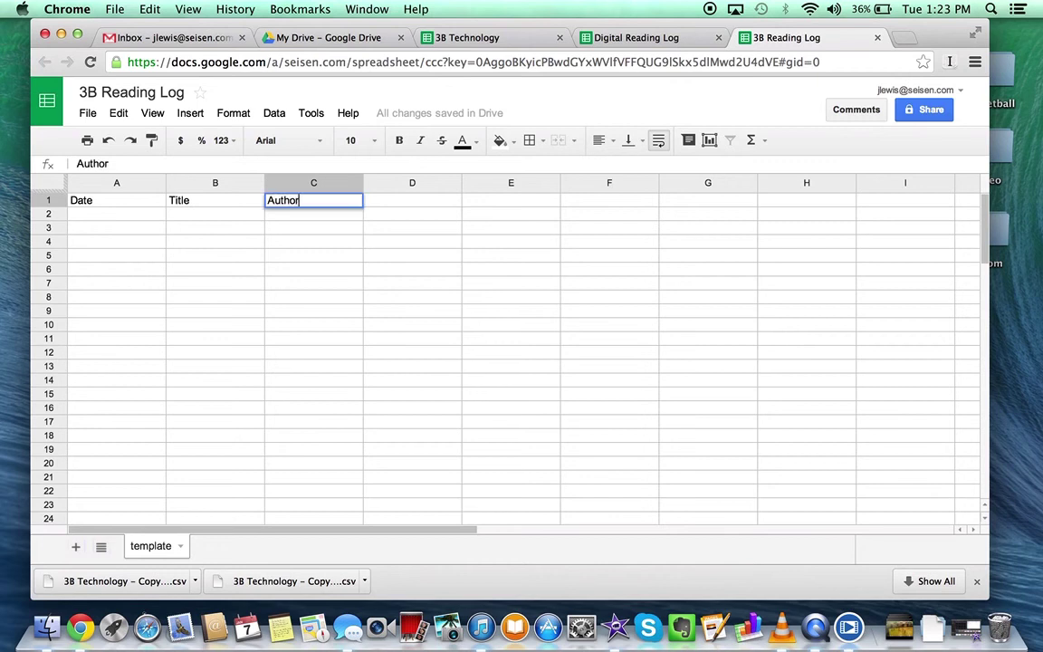
pyautogui.press('Tab')
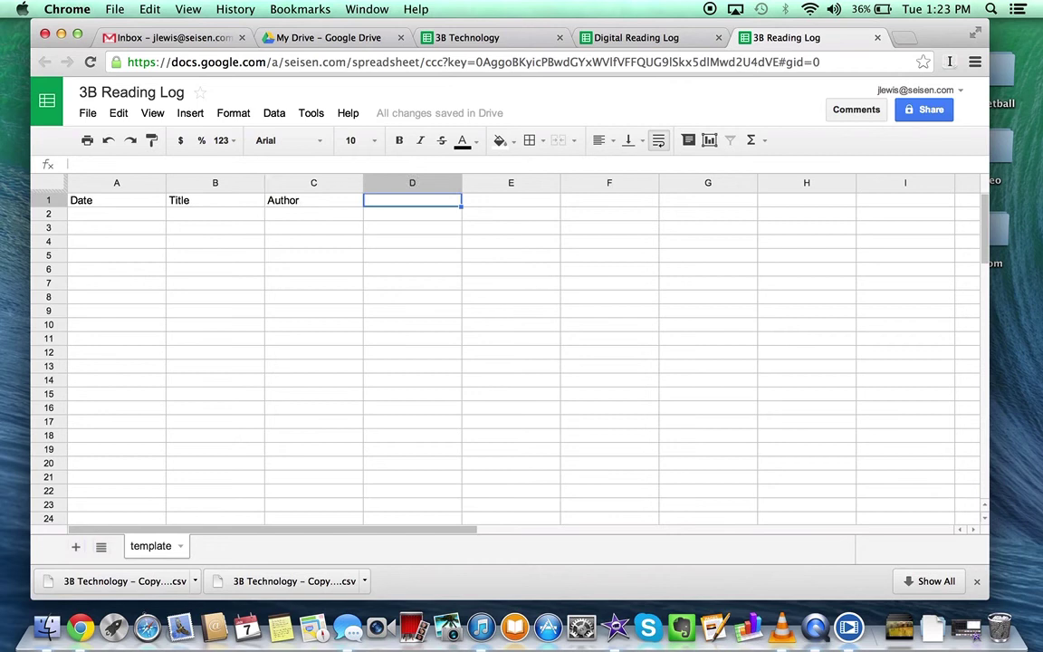
pyautogui.write('Pages ')
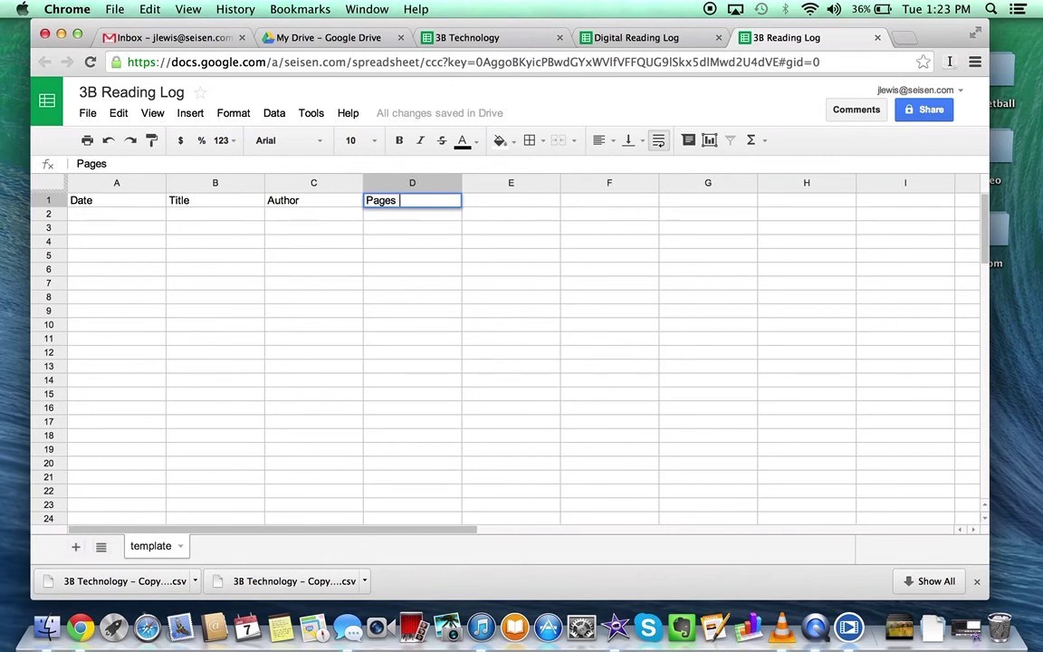
pyautogui.write('Reas')
pyautogui.press('BackSpace')
pyautogui.write('d')
pyautogui.press('Return')
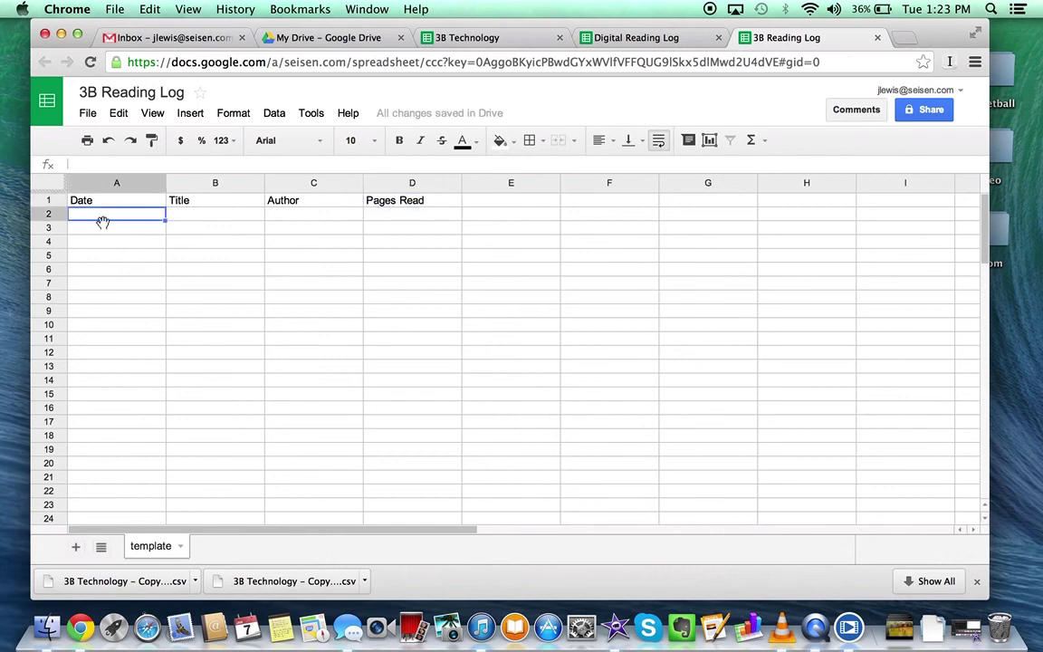
# - Make the heading row bold and widen the Title column greatly and the Author column slightly
pyautogui.click(48, 201)
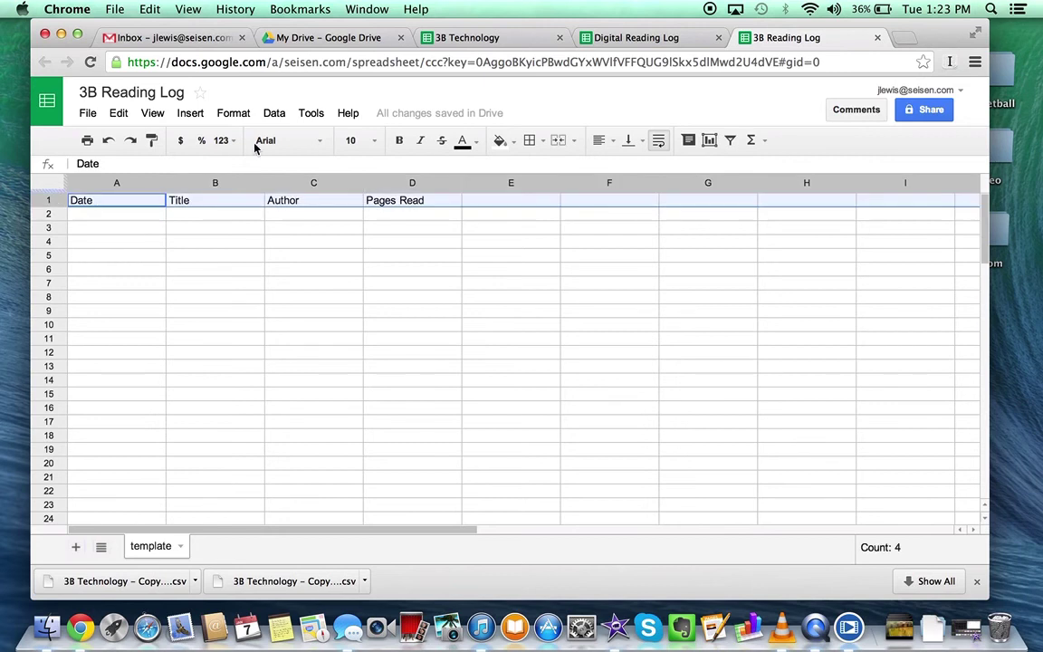
pyautogui.click(399, 141)
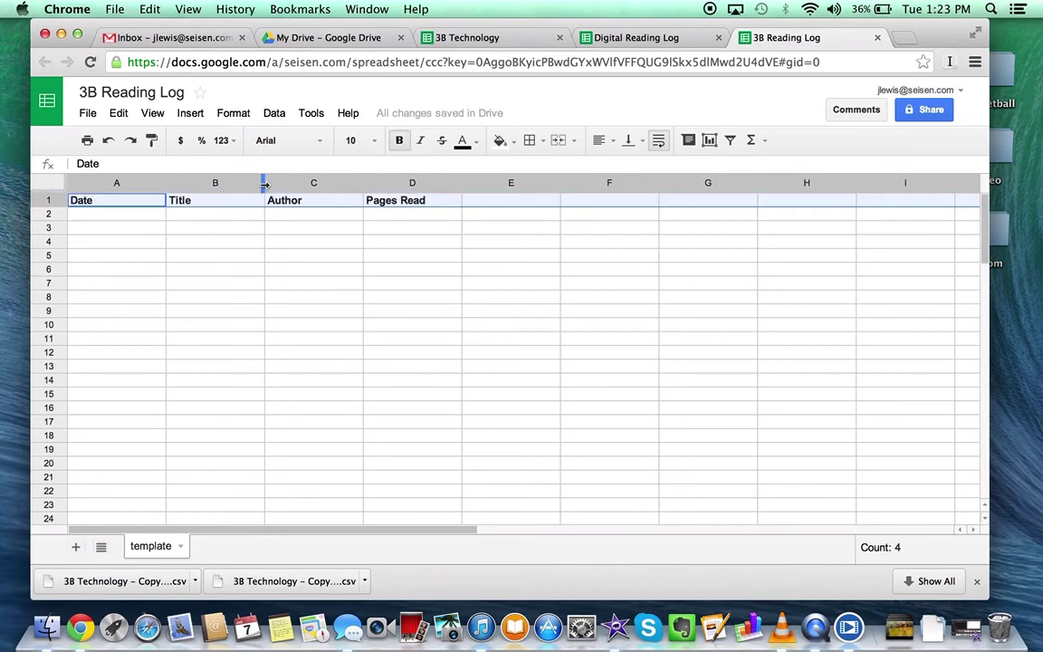
pyautogui.moveTo(265, 184); pyautogui.dragTo(525, 184)
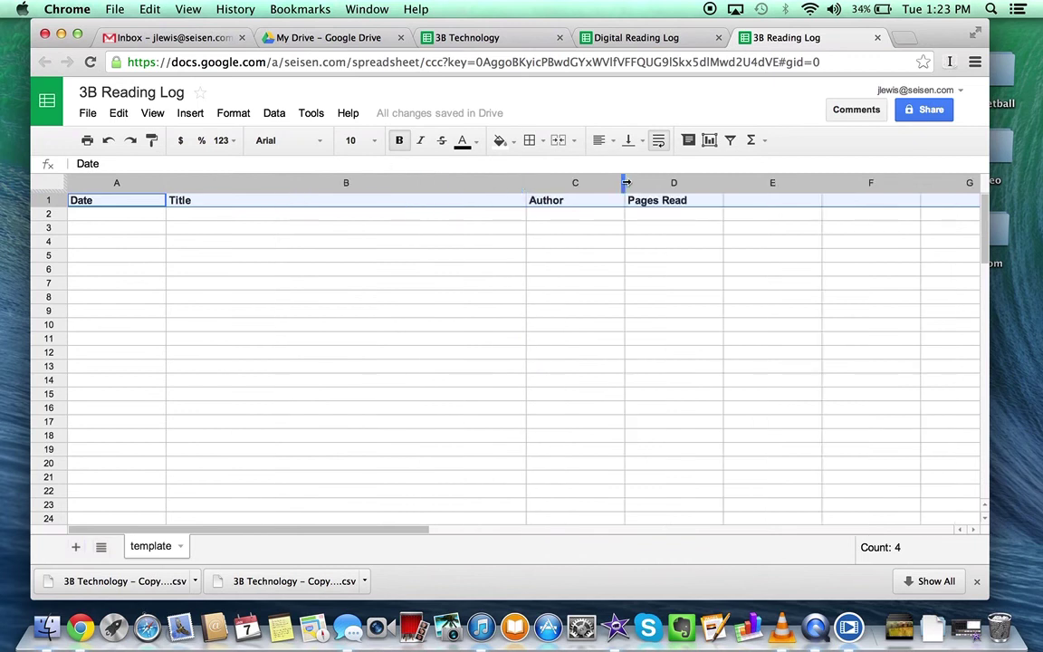
pyautogui.moveTo(625, 183); pyautogui.dragTo(670, 183)
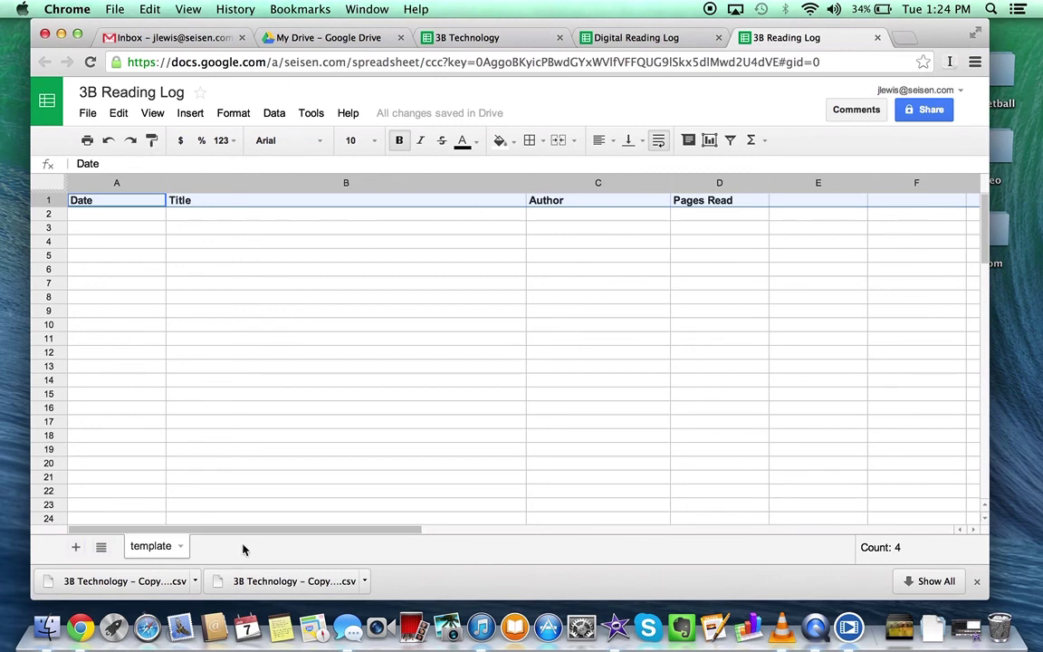
pyautogui.click(257, 383)
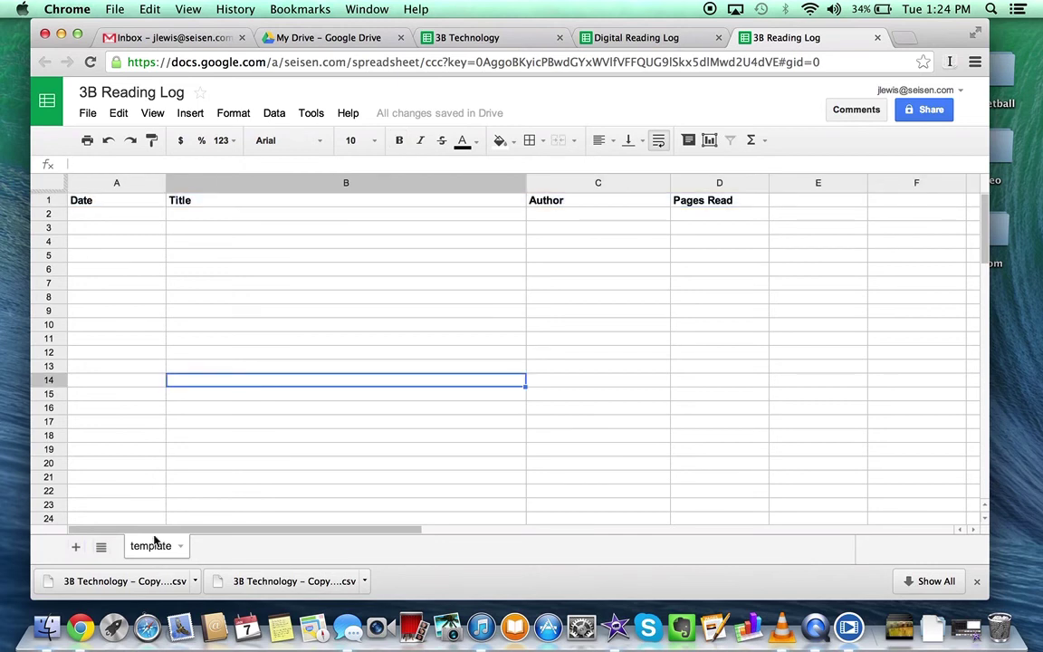
# - Duplicate the template sheet twice
pyautogui.click(181, 548)
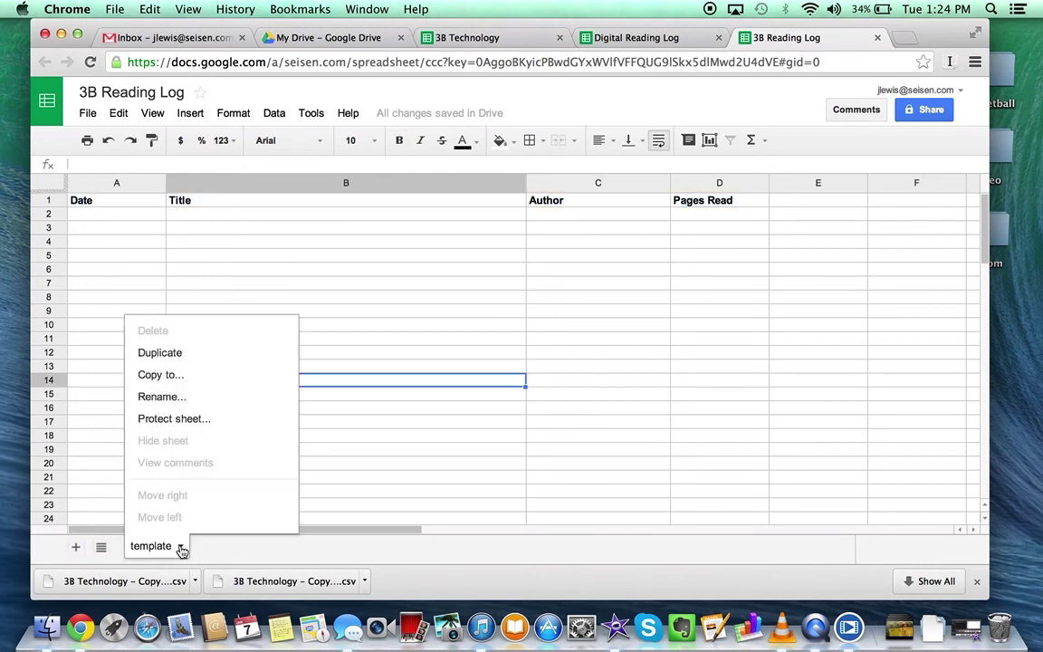
pyautogui.click(171, 354)
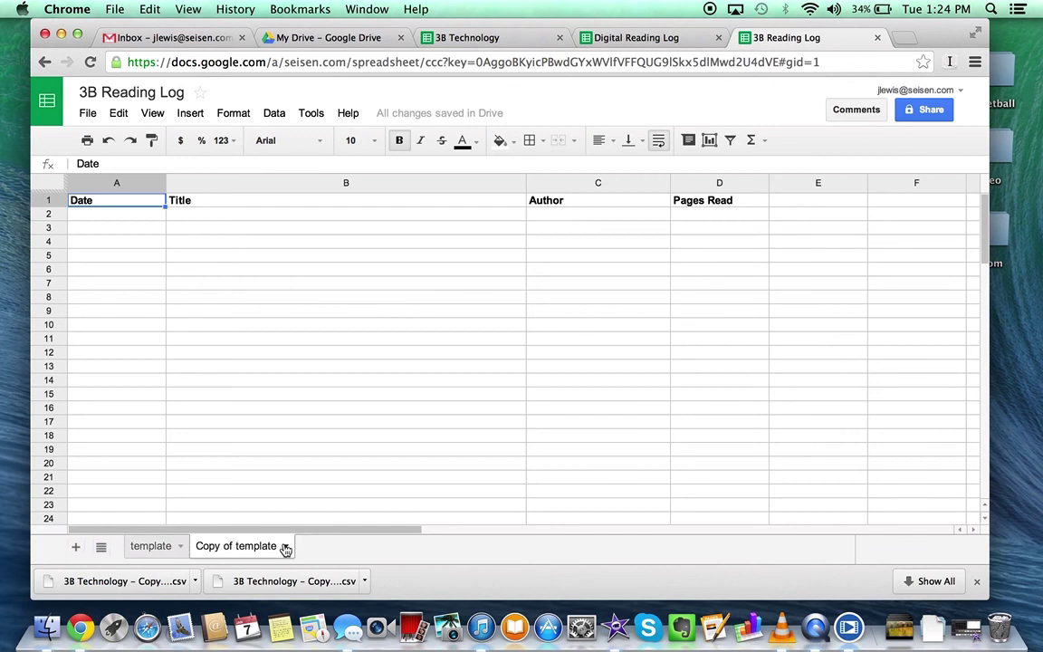
pyautogui.click(182, 549)
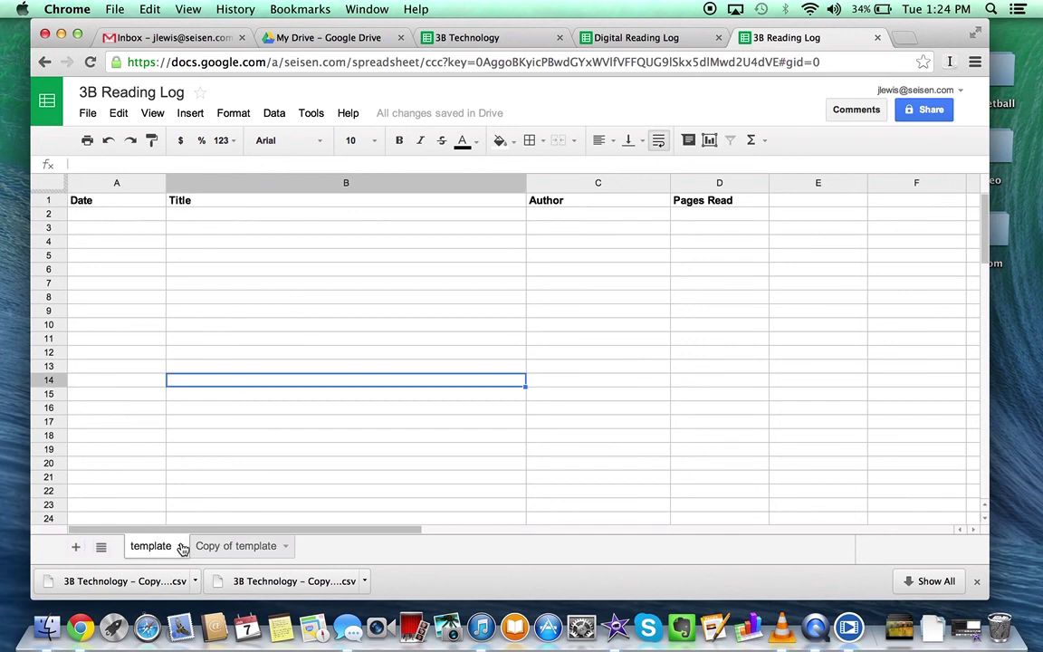
pyautogui.click(182, 547)
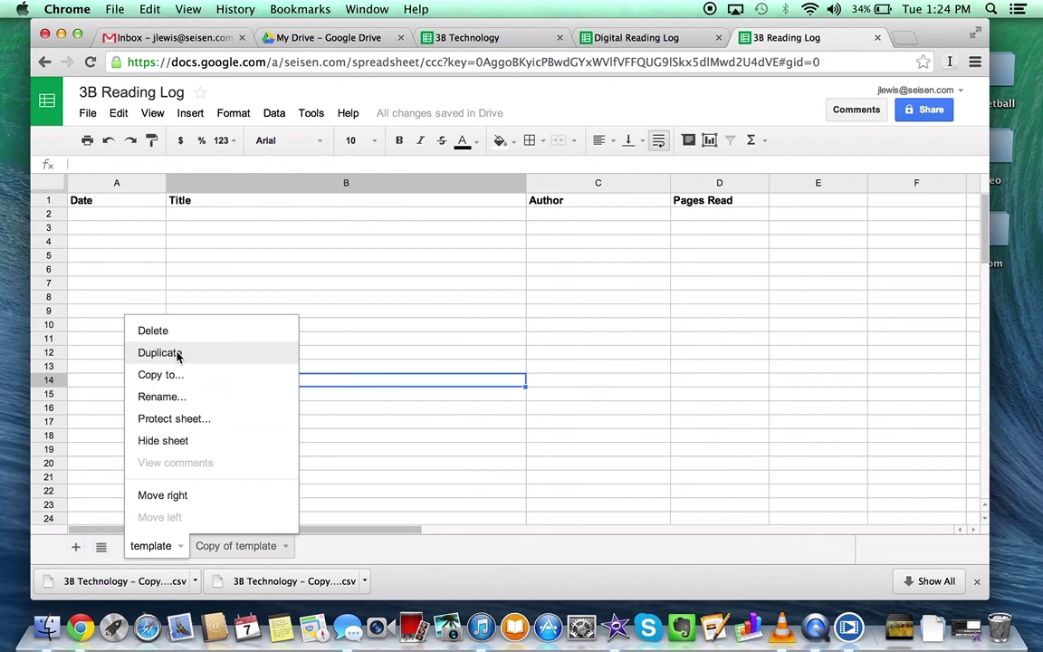
pyautogui.click(178, 357)
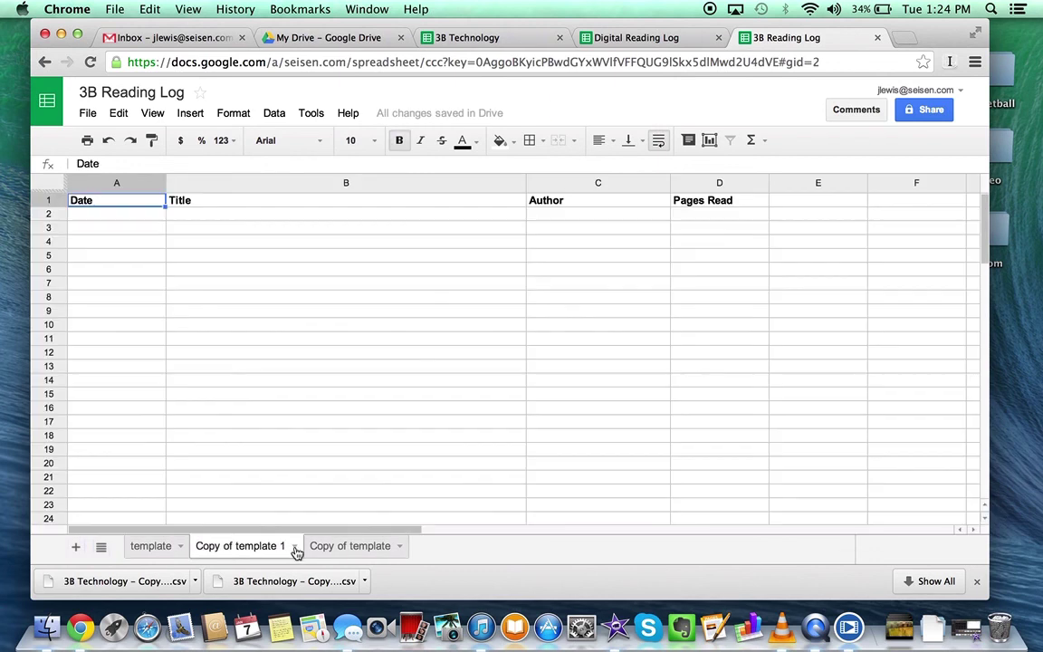
# - Rename the sheet "Copy of template 1" with the first student's name
pyautogui.click(294, 547)
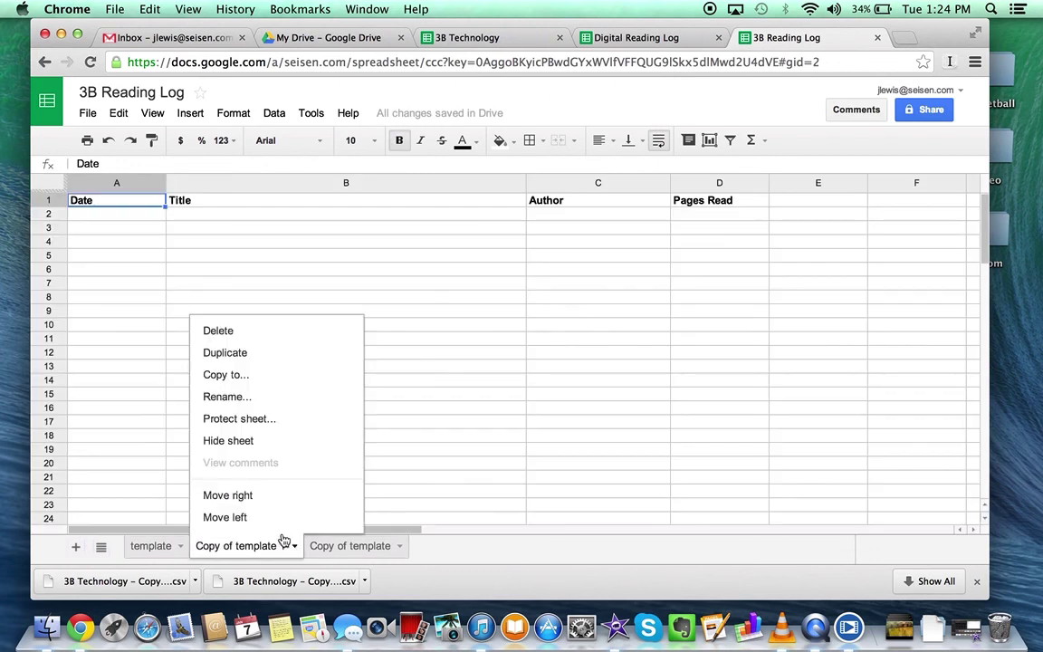
pyautogui.click(225, 397)
pyautogui.write('Aina')
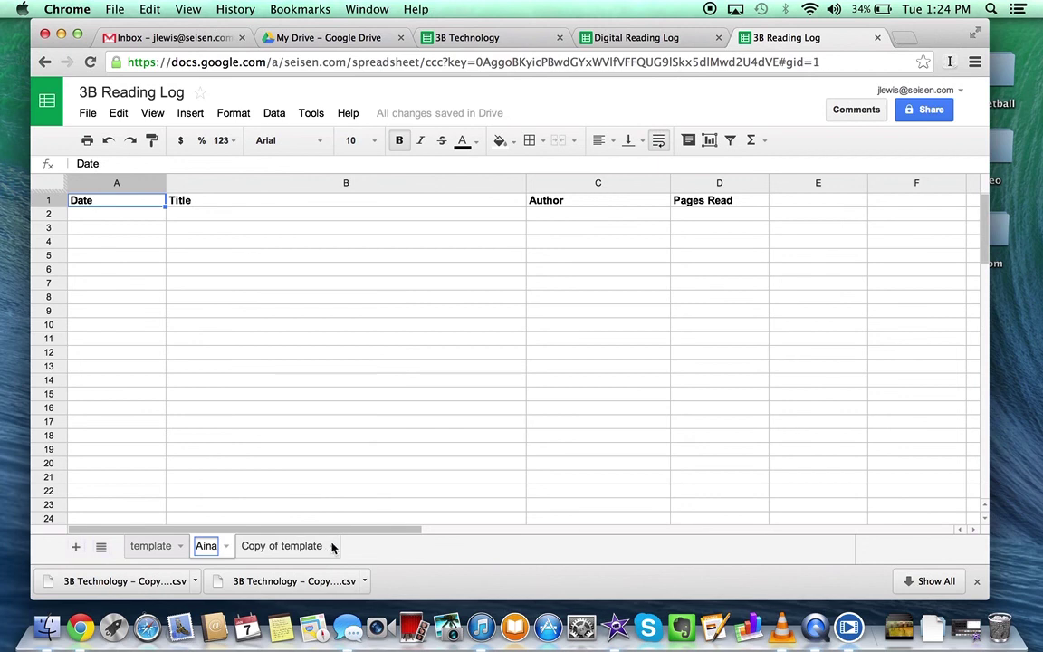
# - Rename the remaining "Copy of template" sheet with the second student's name
pyautogui.click(334, 547)
pyautogui.click(333, 548)
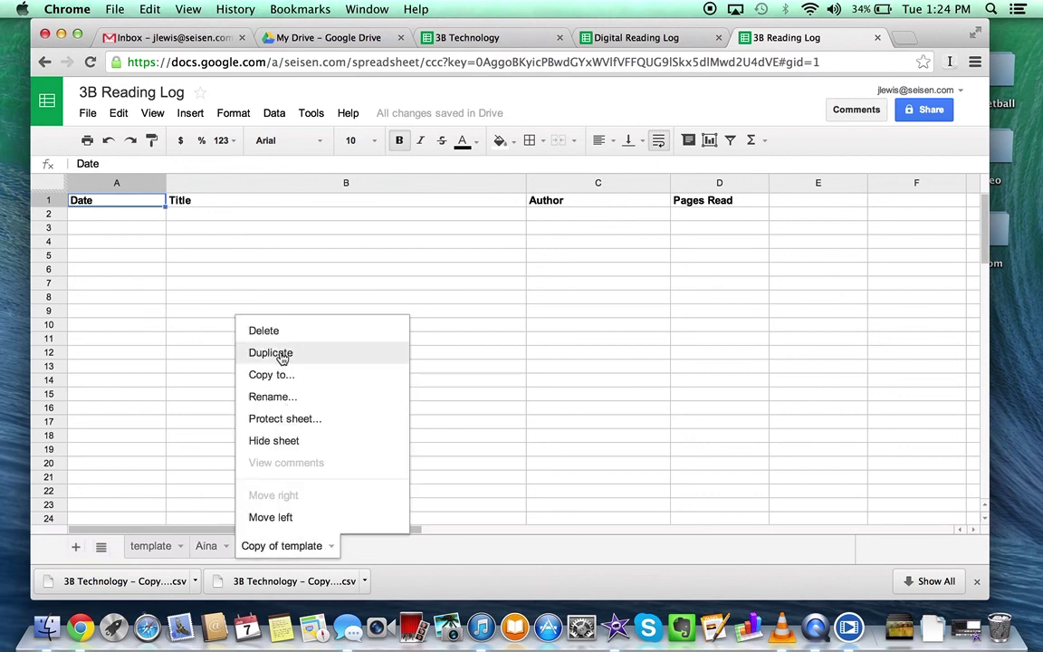
pyautogui.click(273, 397)
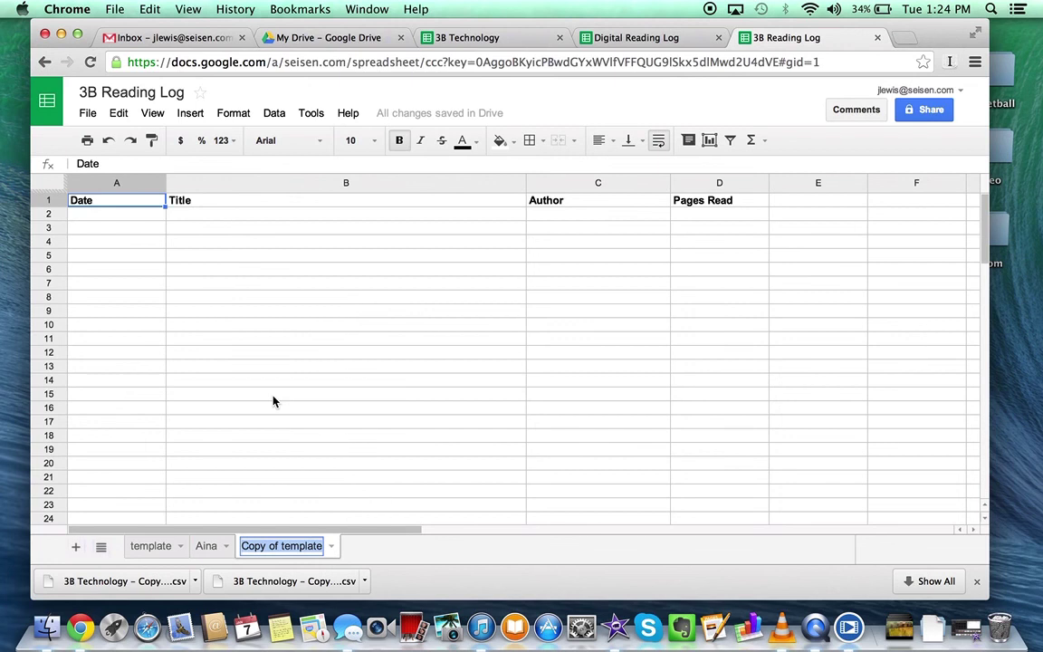
pyautogui.write('Ann')
pyautogui.press('Return')
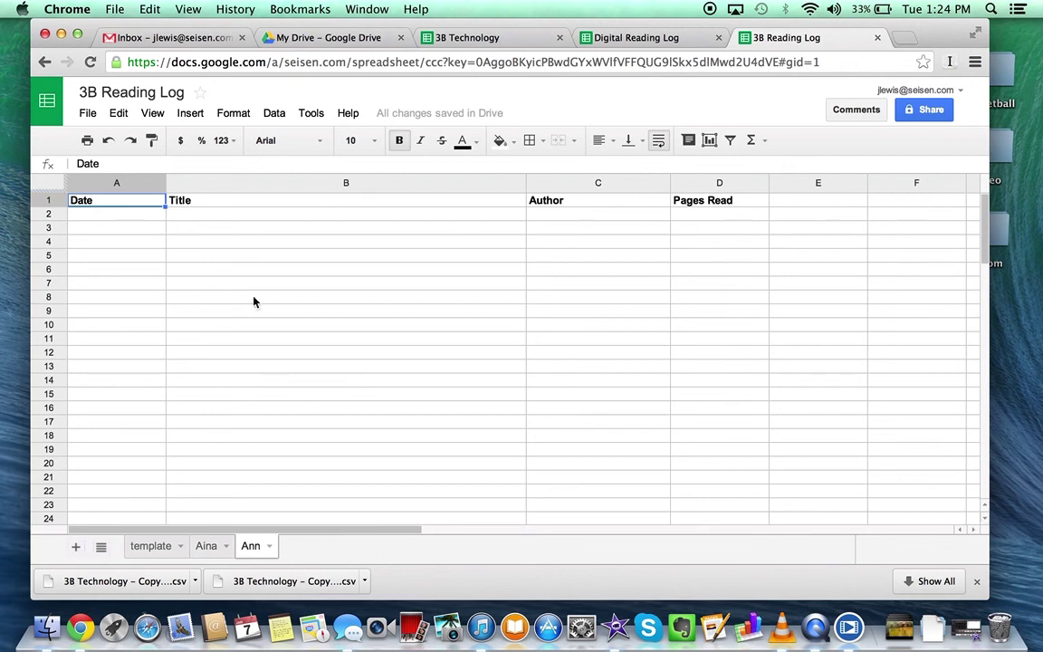
pyautogui.scroll(-1, 114, 290)
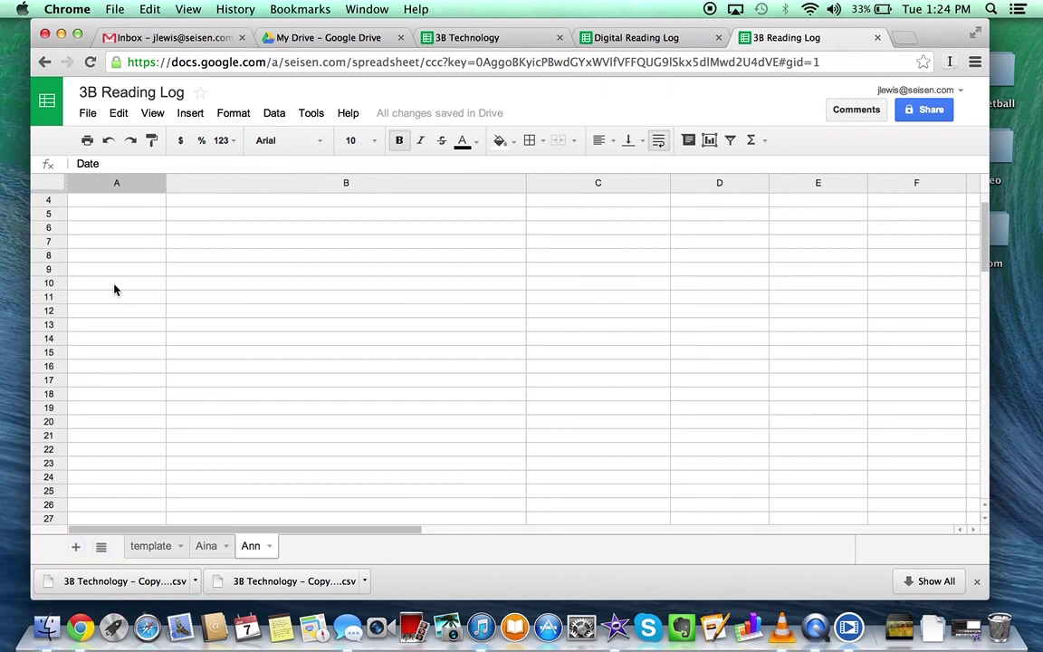
pyautogui.scroll(1, 114, 290)
pyautogui.hscroll(1, 114, 289)
pyautogui.hscroll(-1, 114, 290)
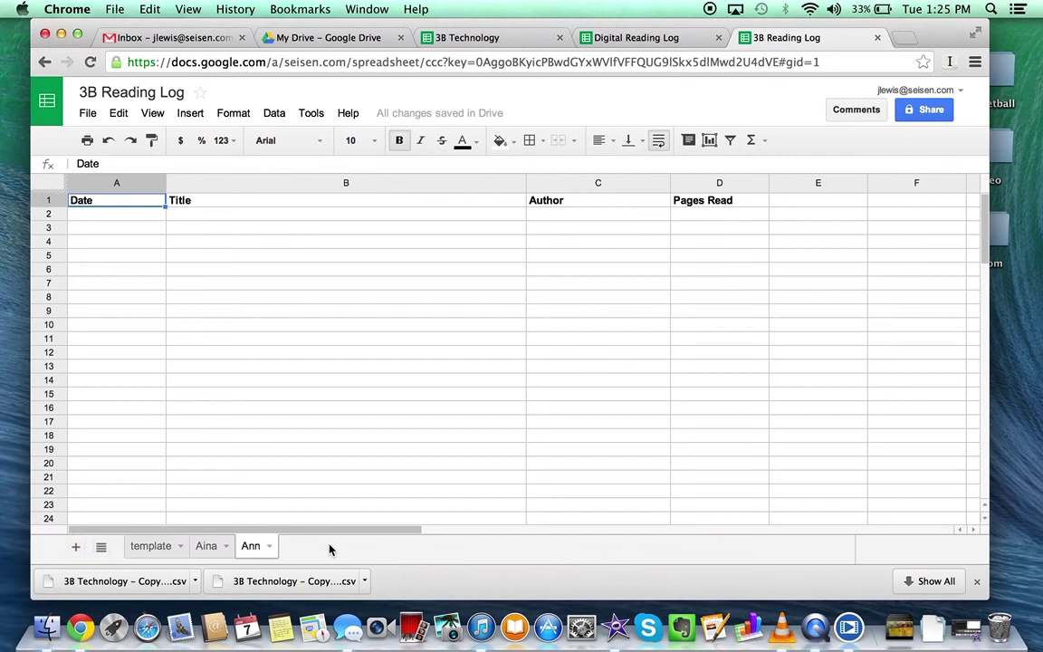
# - Protect the second student's sheet with "Me, and the collaborators selected below", allowing only the second account in the collaborator list
pyautogui.click(267, 547)
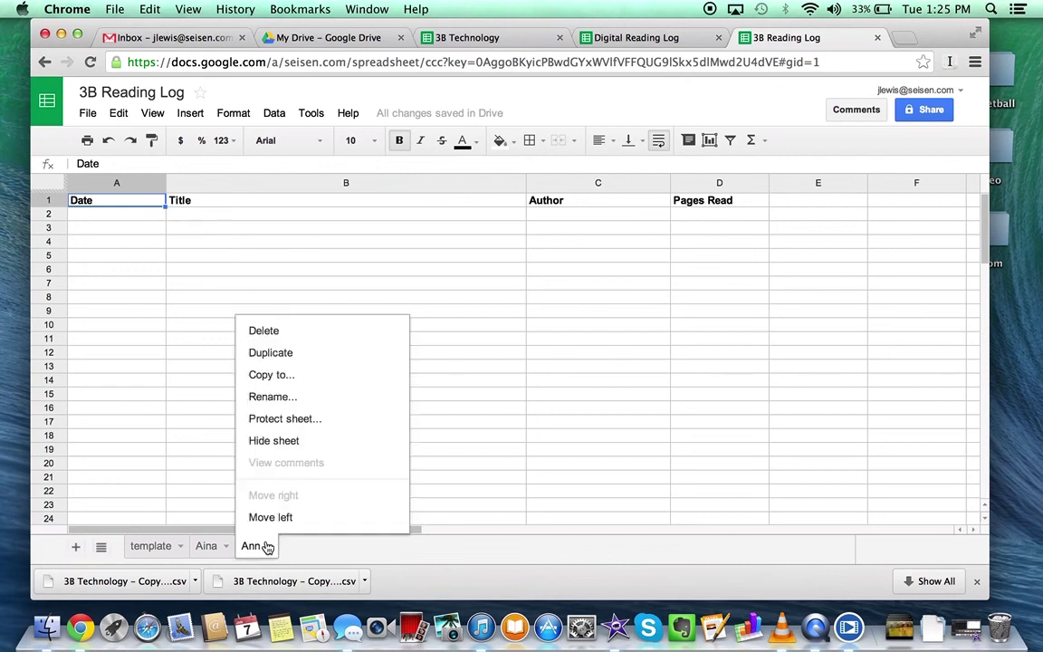
pyautogui.click(306, 420)
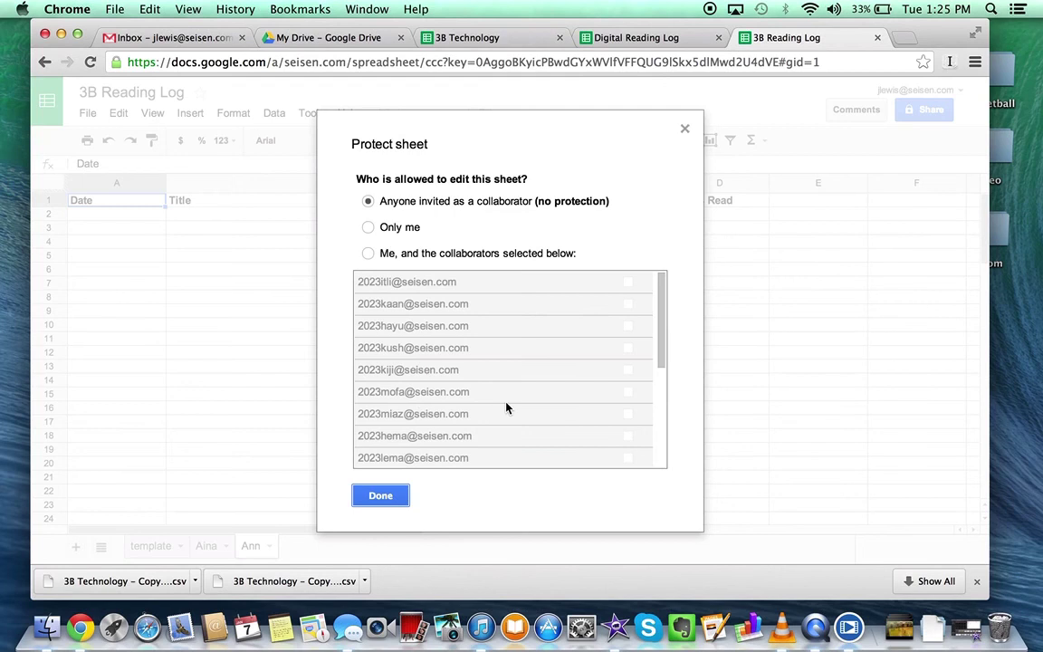
pyautogui.scroll(-4, 506, 408)
pyautogui.scroll(4, 506, 408)
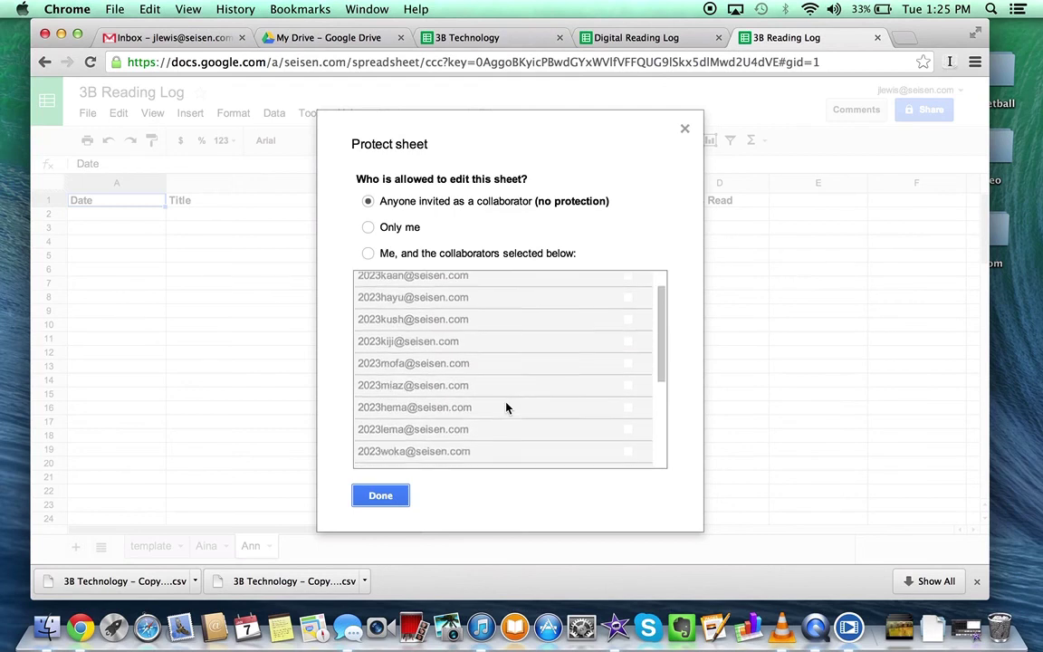
pyautogui.click(369, 255)
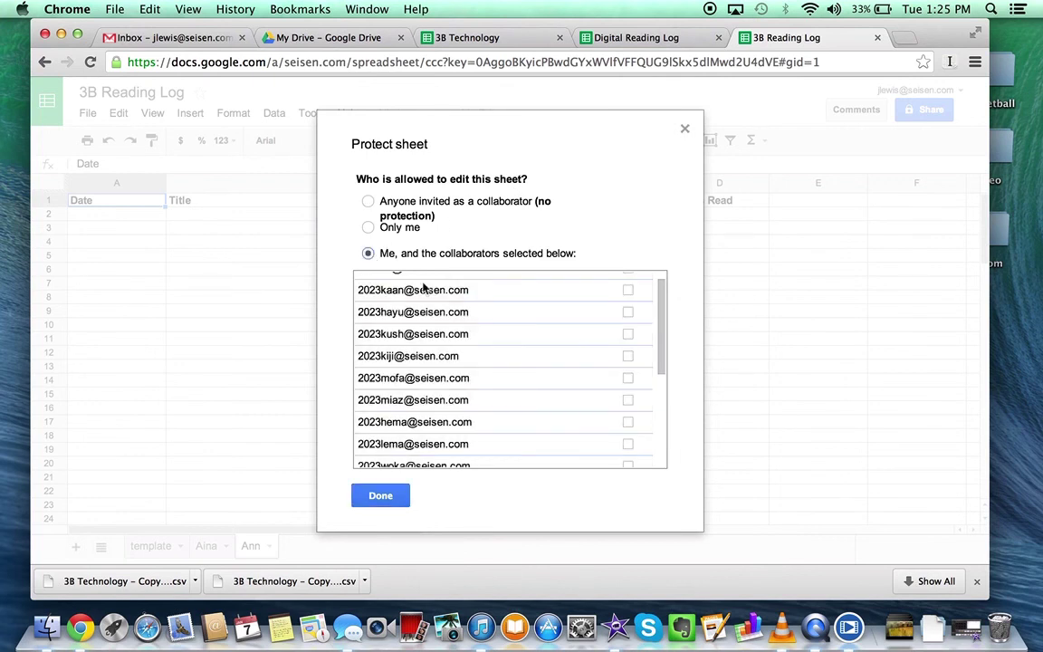
pyautogui.scroll(-4, 569, 357)
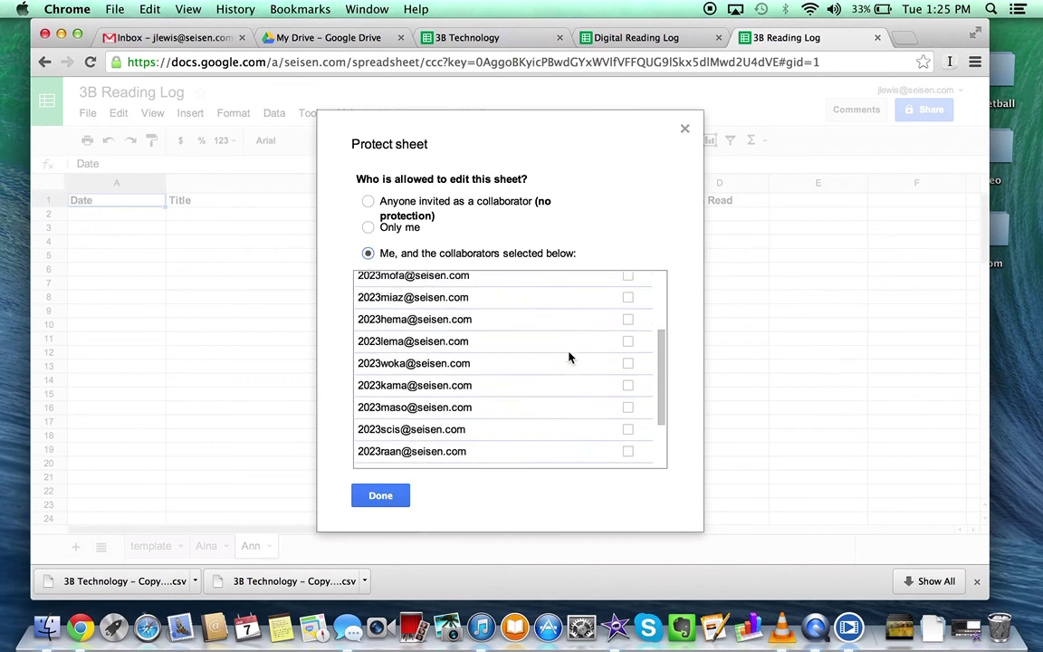
pyautogui.scroll(-1, 568, 357)
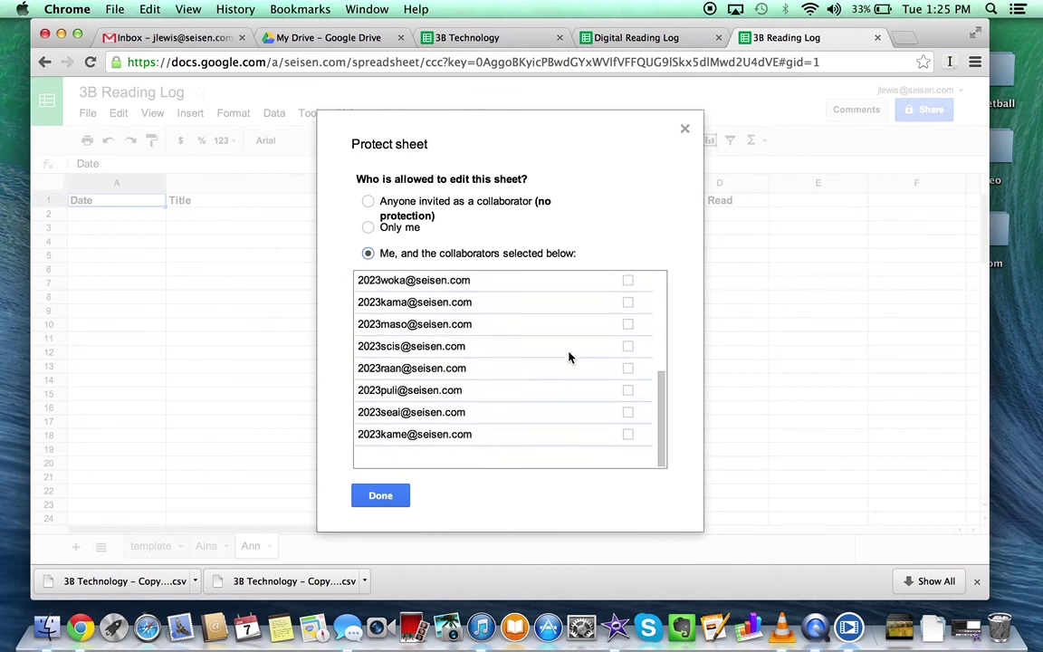
pyautogui.scroll(4, 569, 357)
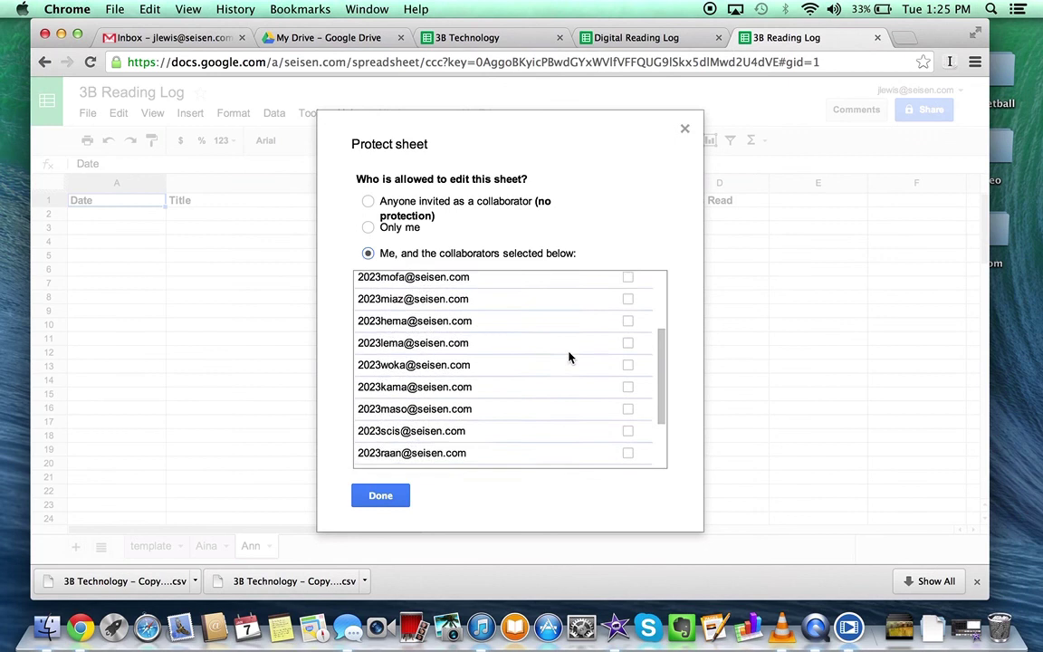
pyautogui.scroll(3, 569, 357)
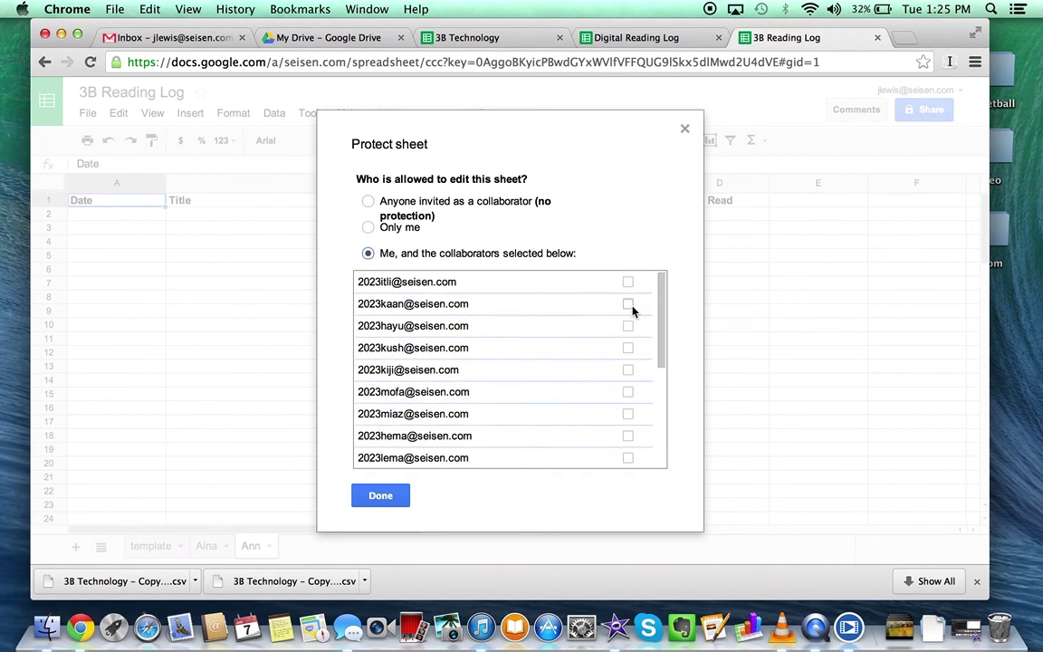
pyautogui.click(628, 304)
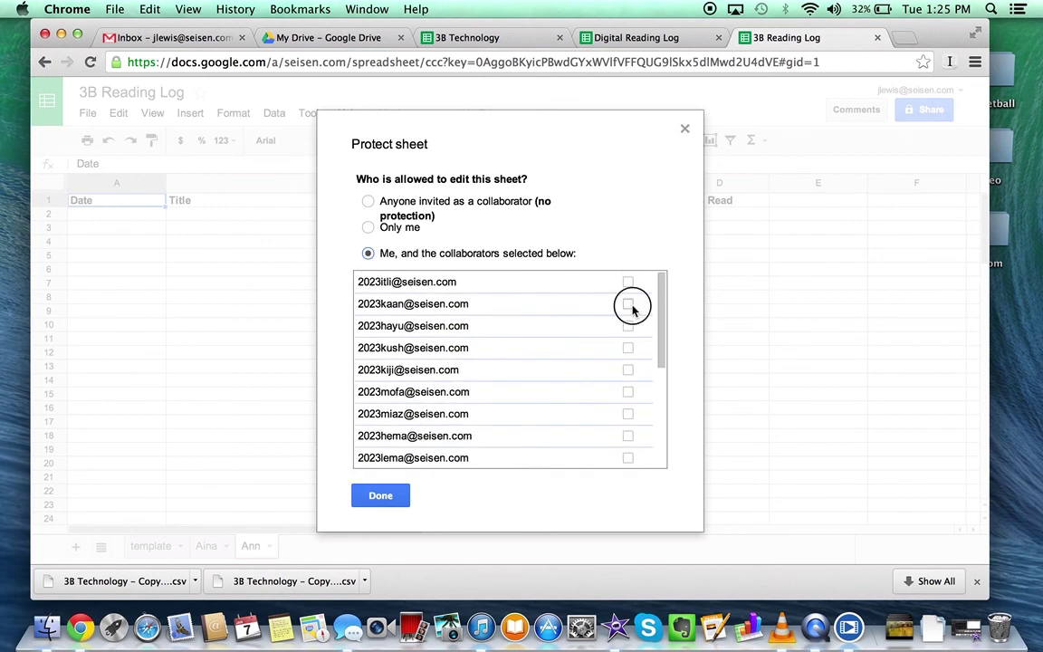
pyautogui.click(380, 497)
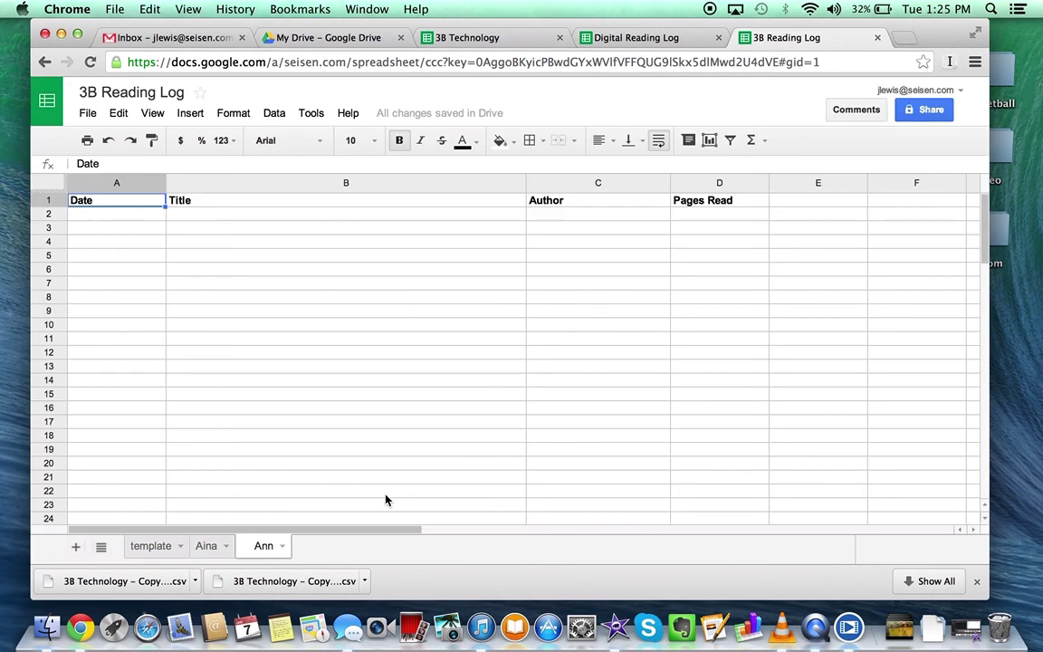
# - Review which collaborators are allowed to edit the second student's protected sheet
pyautogui.click(281, 547)
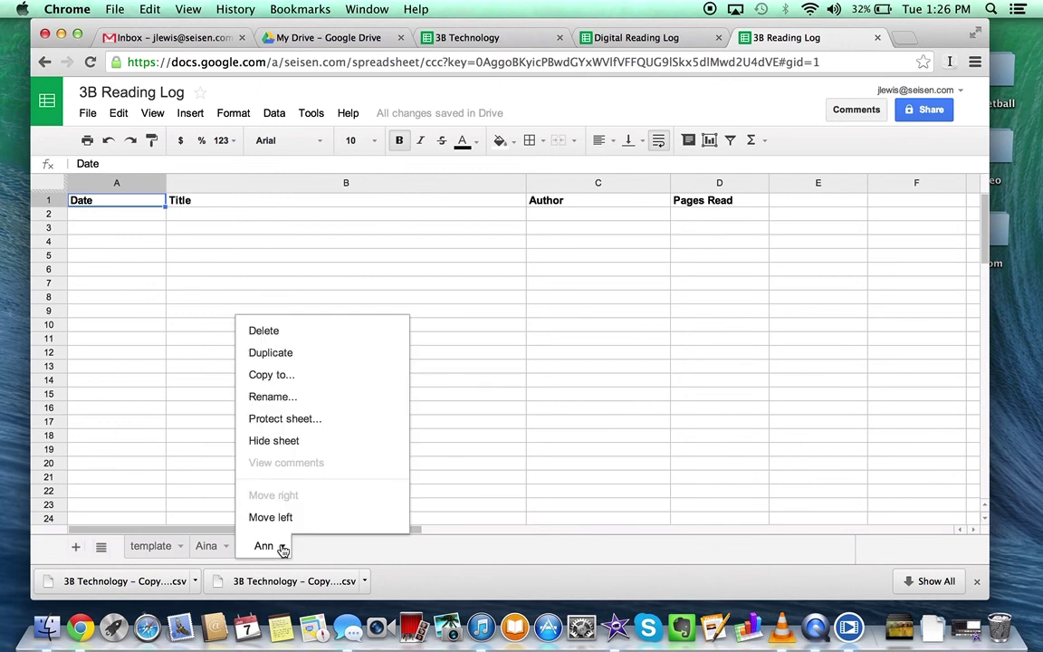
pyautogui.click(295, 422)
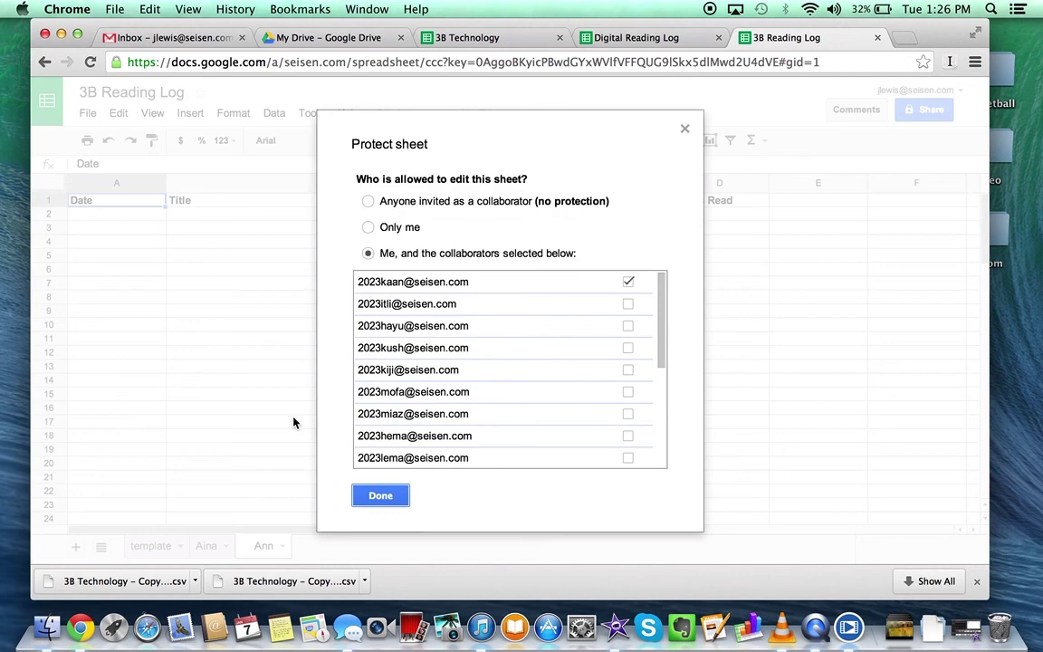
pyautogui.scroll(-5, 550, 347)
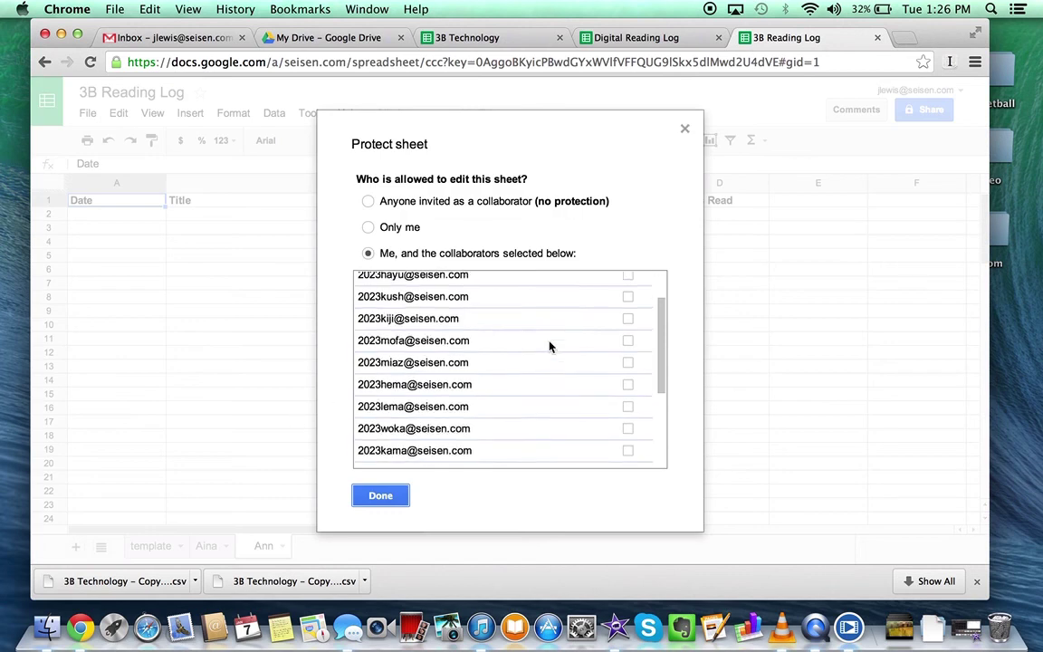
pyautogui.click(387, 495)
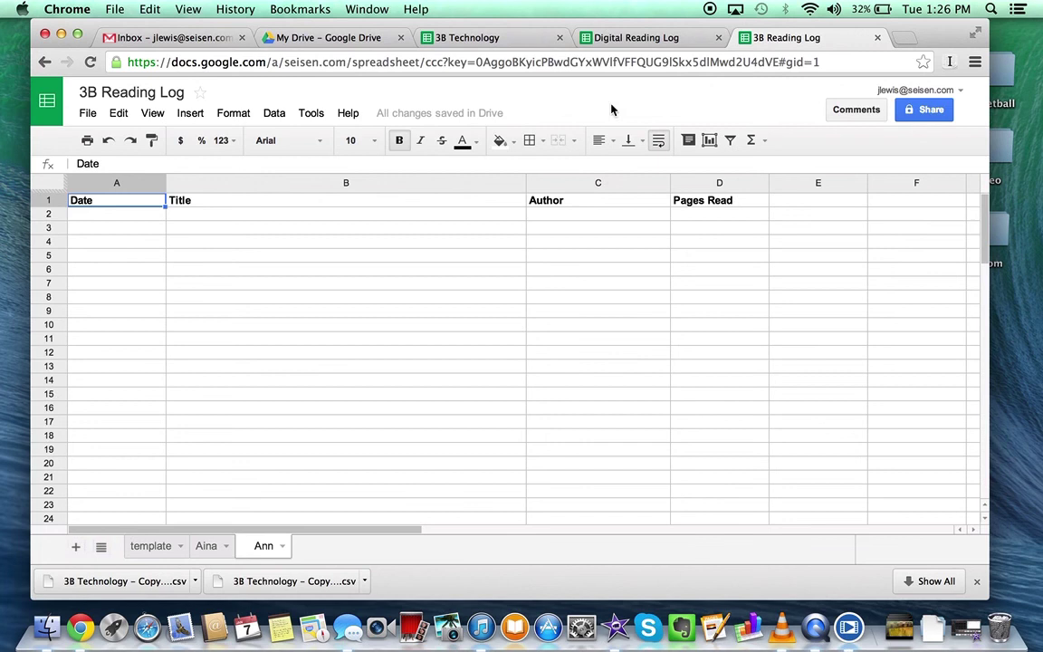
# - Switch to the Digital Reading Log spreadsheet and look through the open student's sheet of reading entries
pyautogui.click(643, 38)
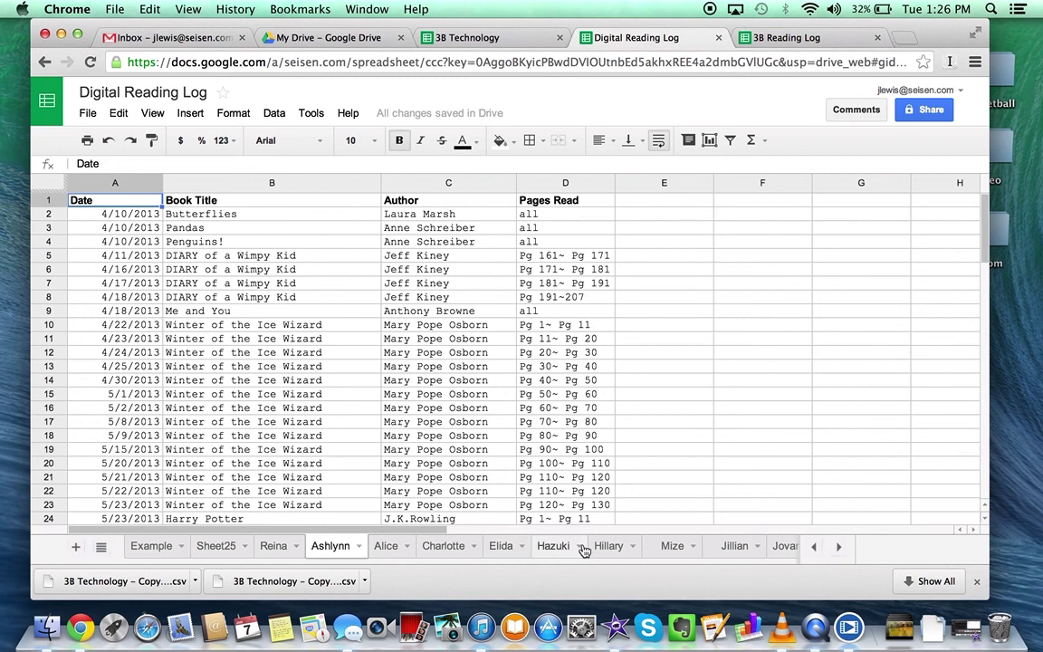
pyautogui.scroll(-1, 285, 405)
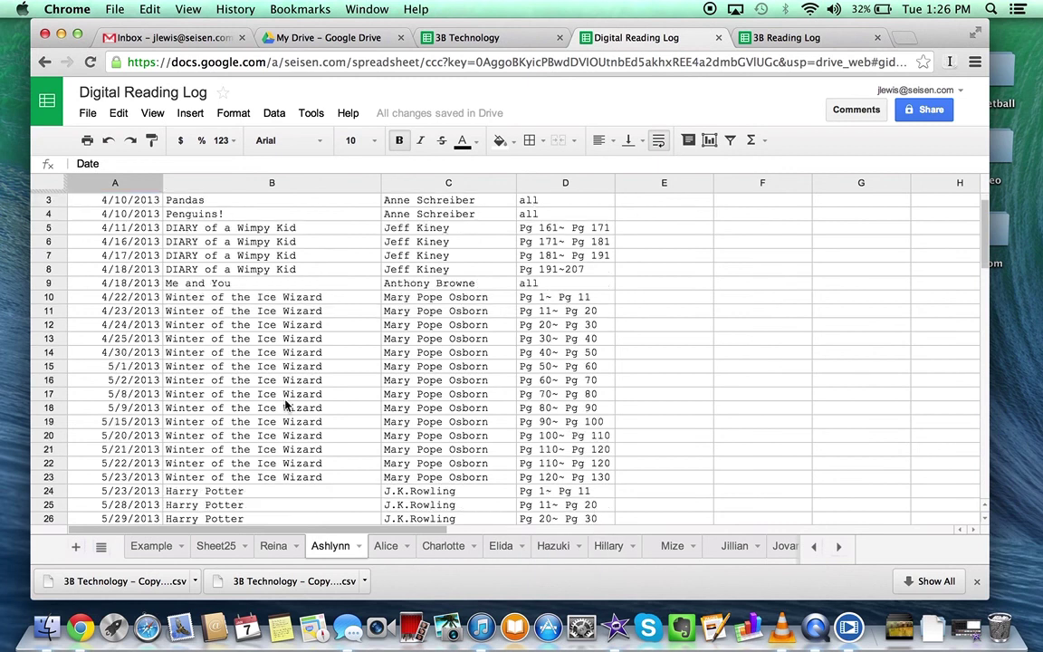
pyautogui.scroll(-1, 285, 405)
pyautogui.scroll(2, 285, 405)
pyautogui.scroll(-4, 285, 404)
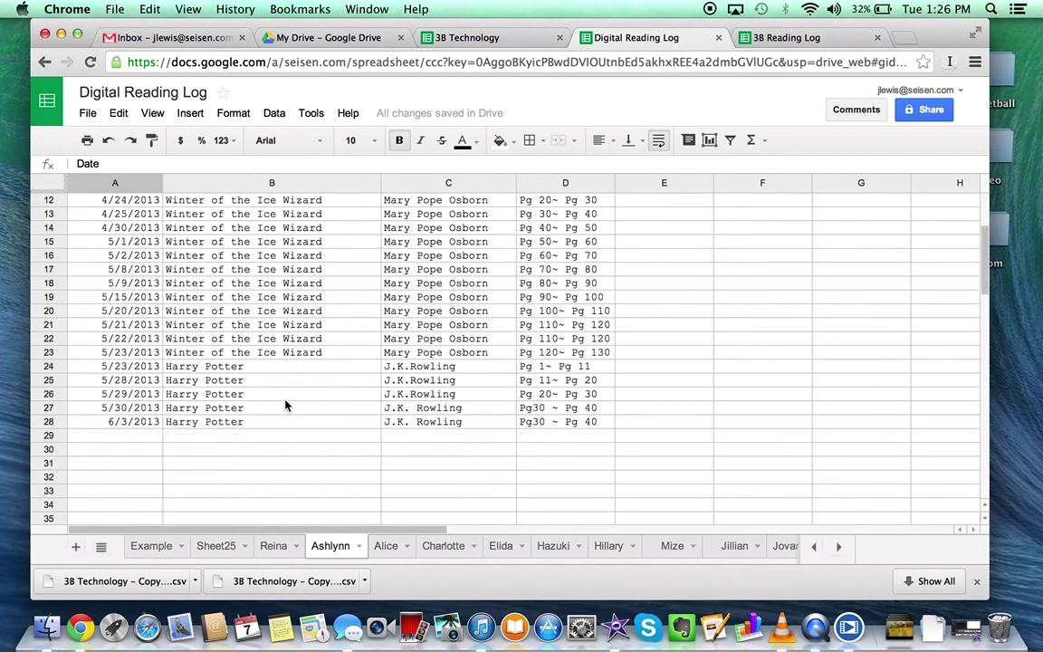
pyautogui.scroll(4, 285, 404)
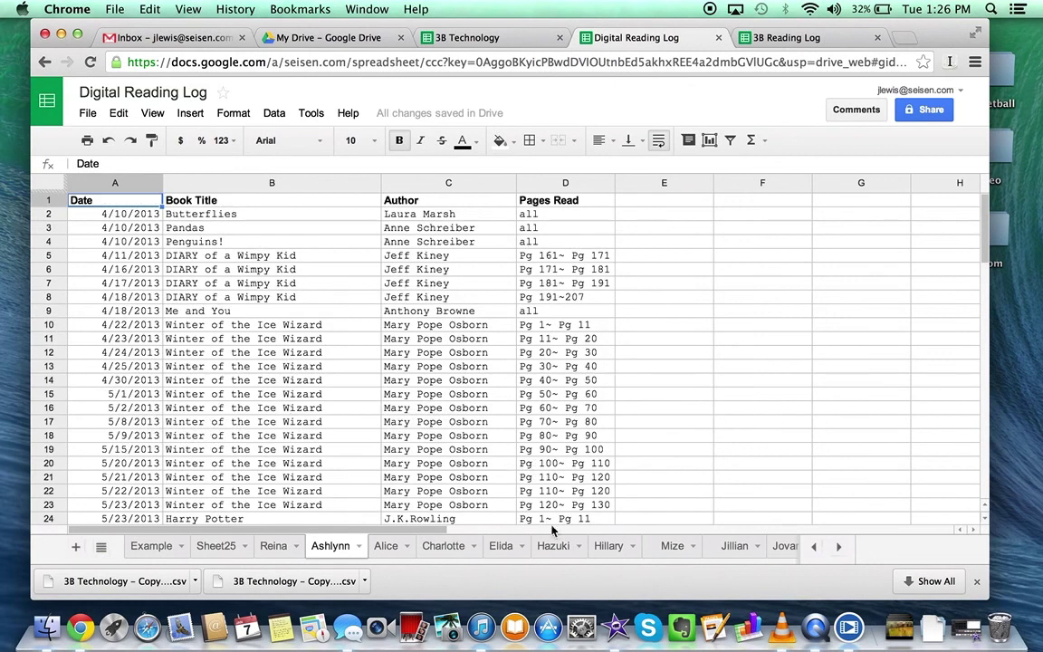